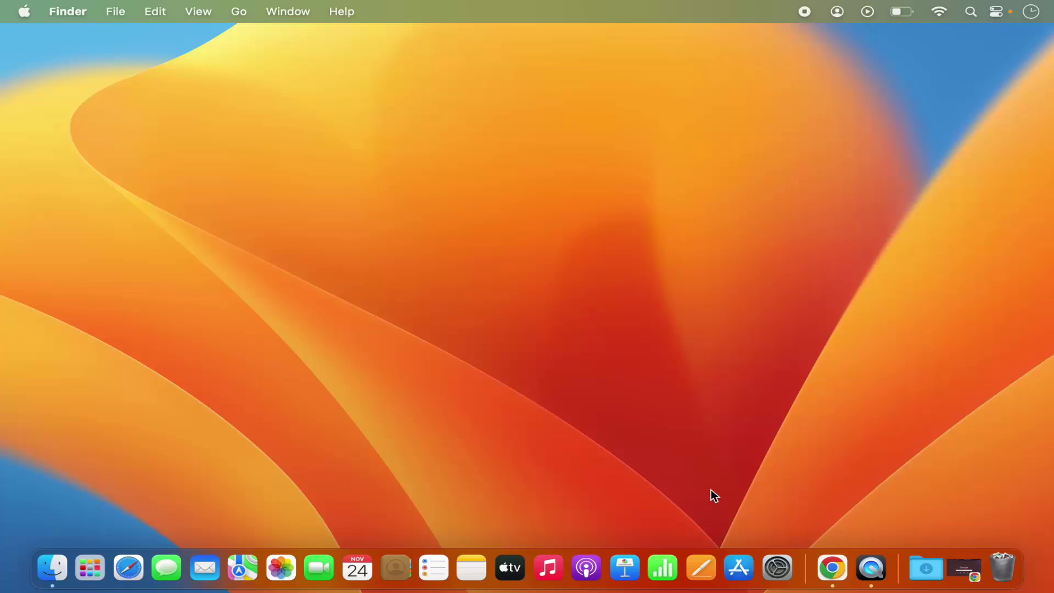
# Launch System Settings from the Dock, close it, then reopen it from the Apple menu
pyautogui.click(778, 574)
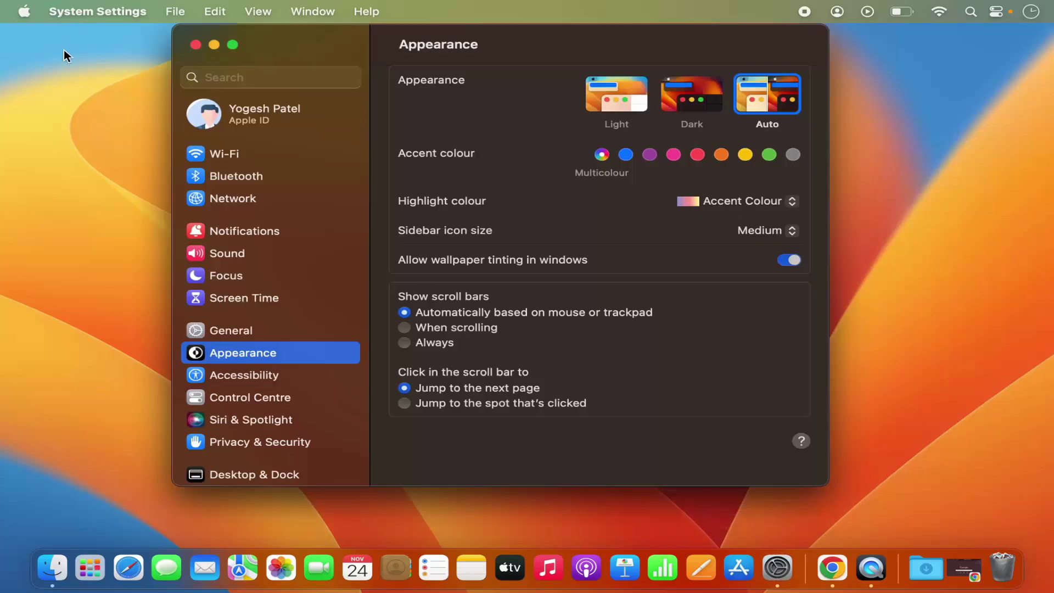
pyautogui.click(196, 45)
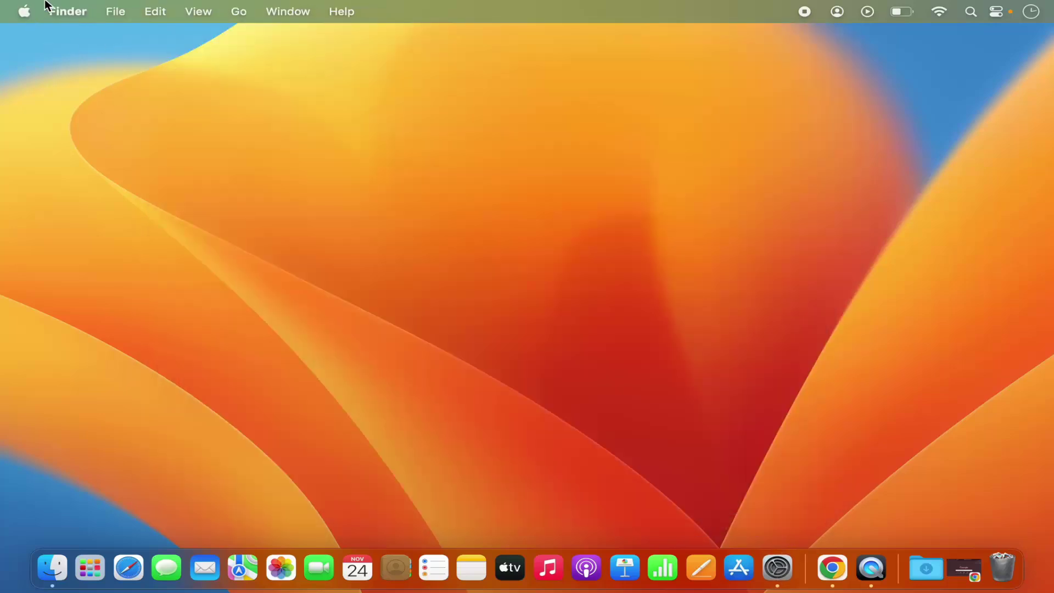
pyautogui.click(24, 13)
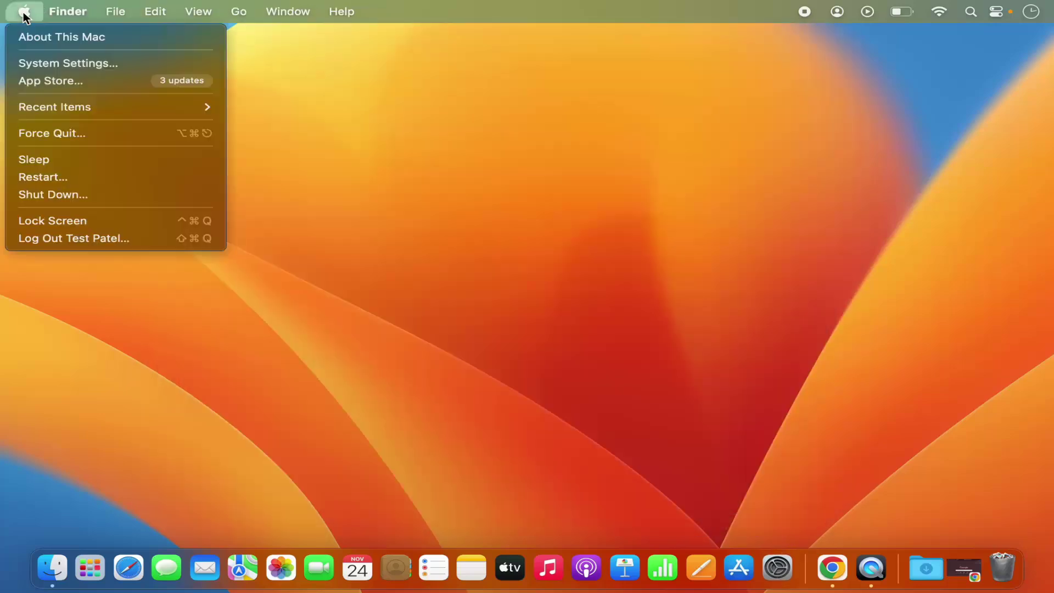
pyautogui.click(40, 67)
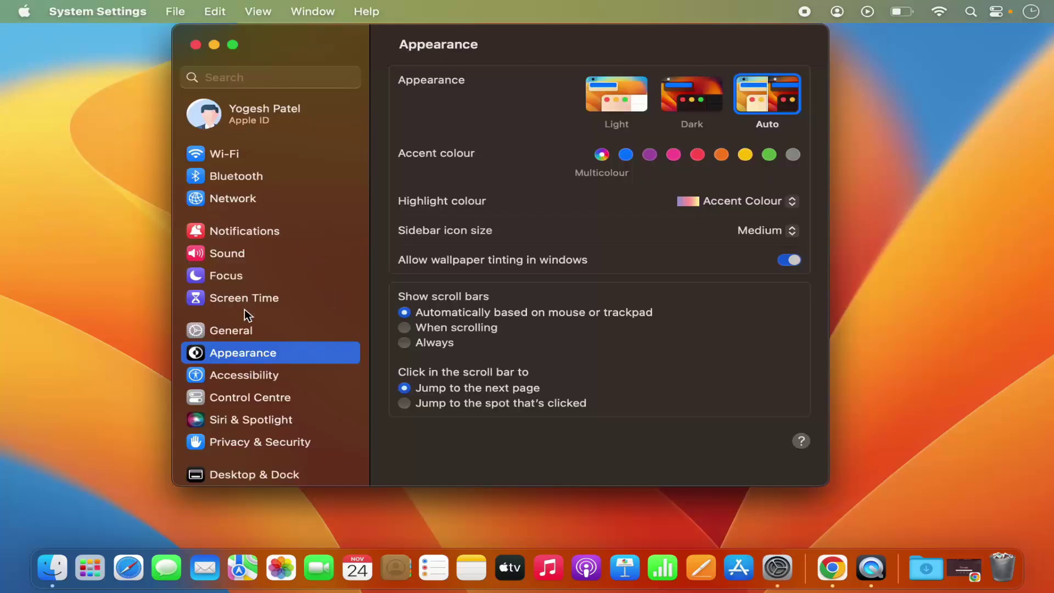
# Go to Accessibility and open the Voice Control page in the Motor section
pyautogui.click(236, 375)
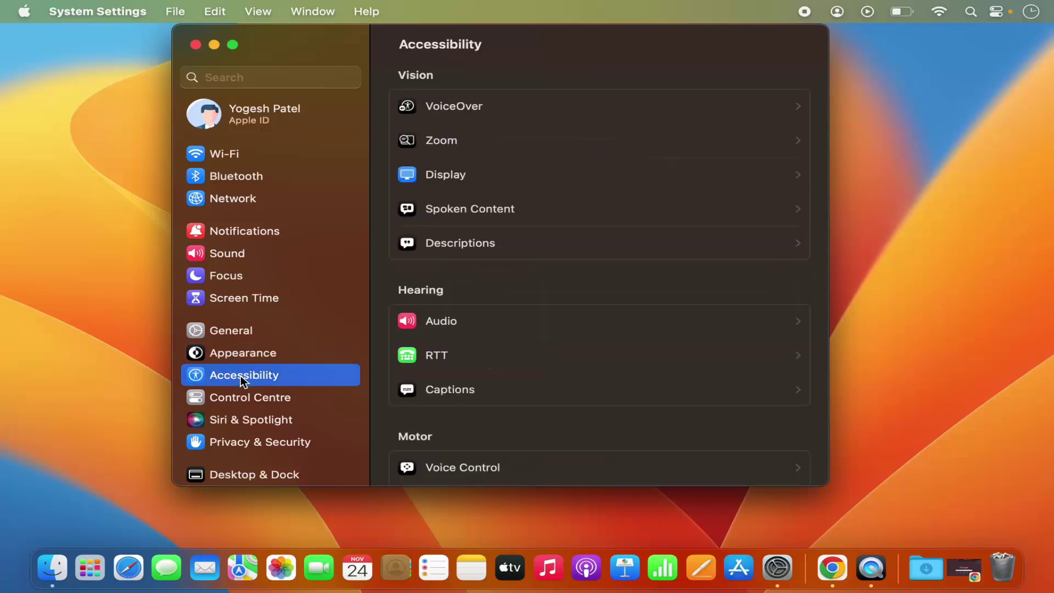
pyautogui.scroll(-4, 488, 276)
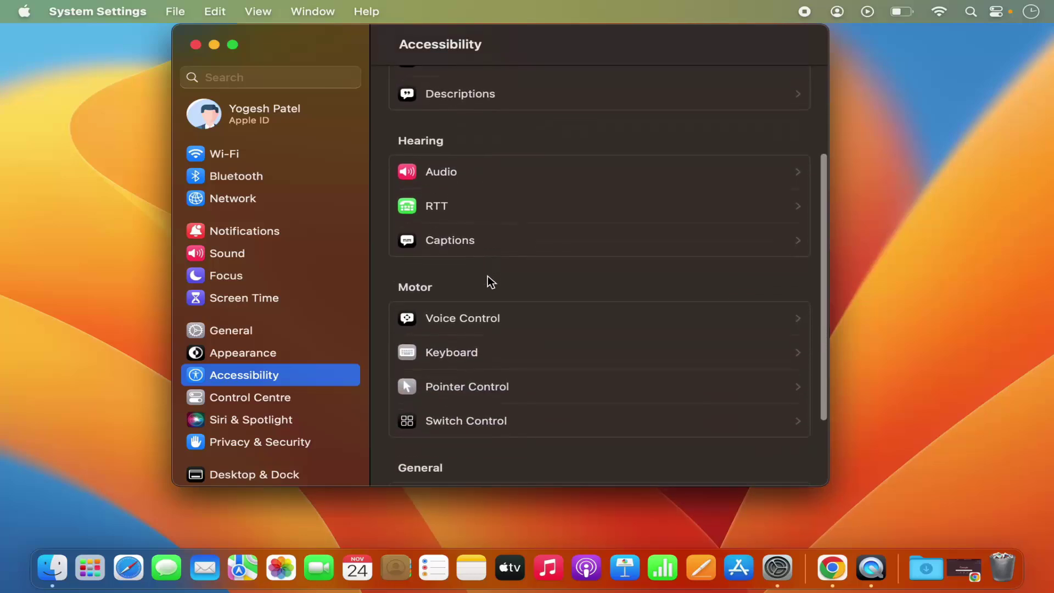
pyautogui.scroll(5, 487, 276)
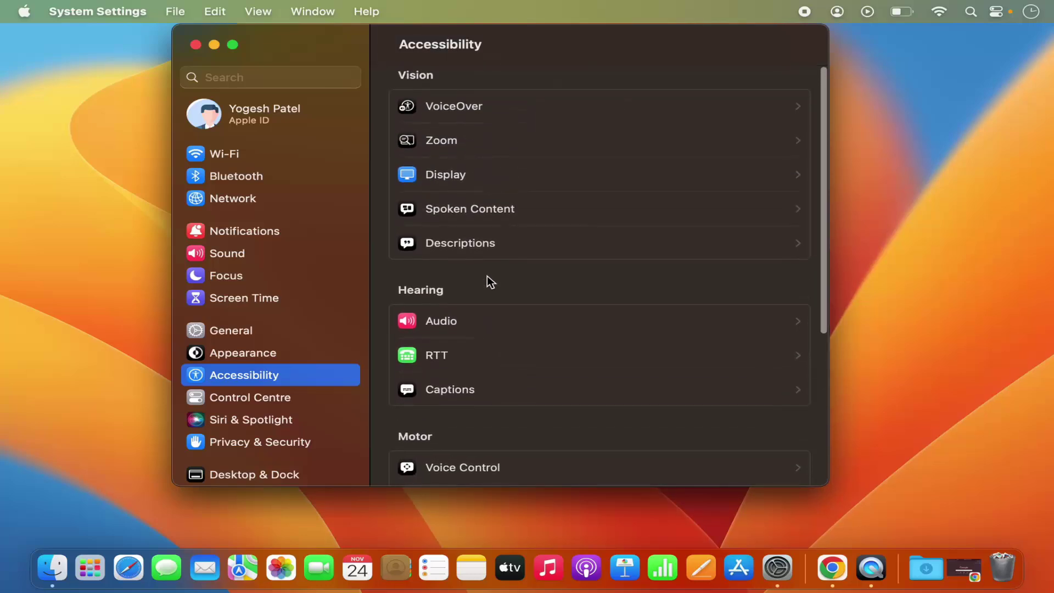
pyautogui.scroll(-6, 487, 276)
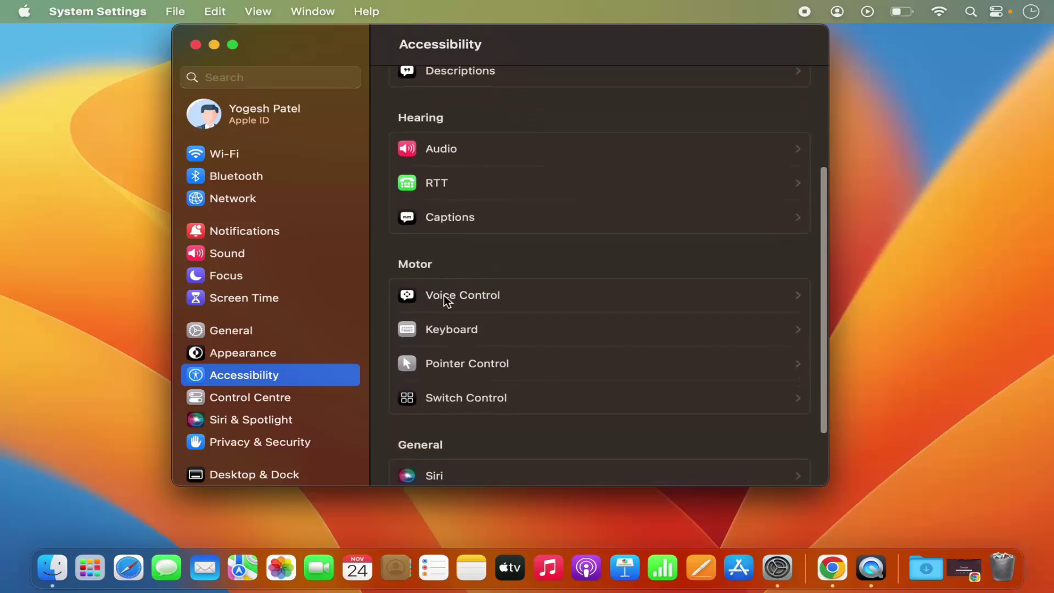
pyautogui.click(451, 297)
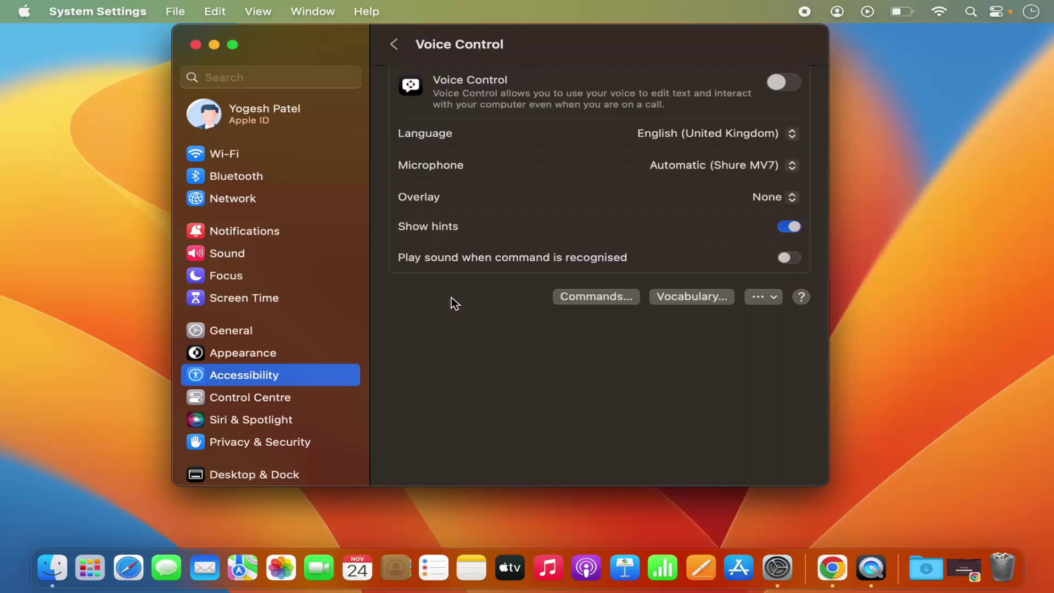
# Switch Voice Control on, authorising the change with the account password
pyautogui.click(785, 82)
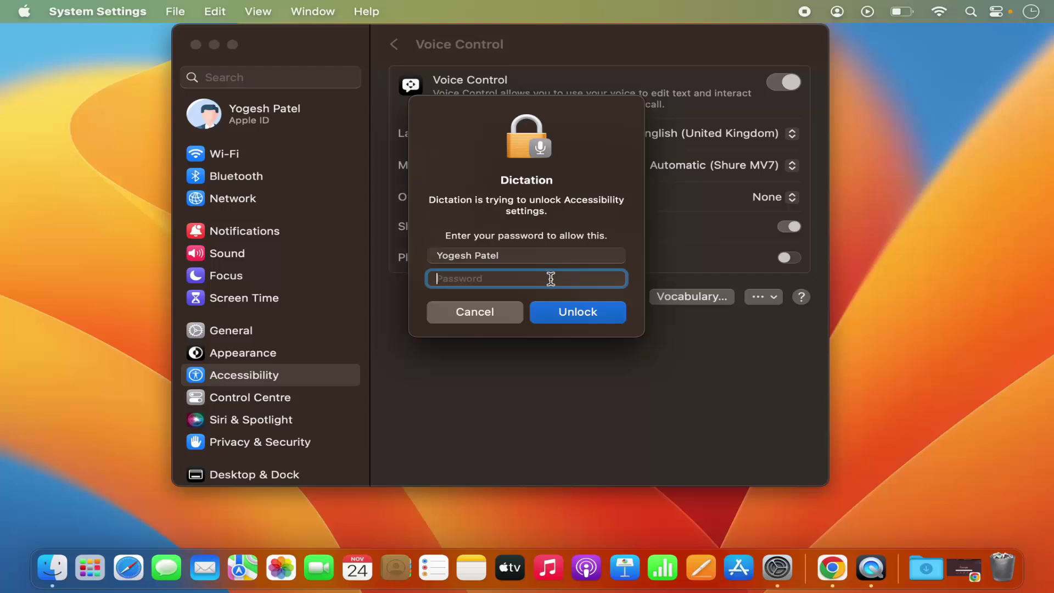
pyautogui.write('••••••')
pyautogui.press('Return')
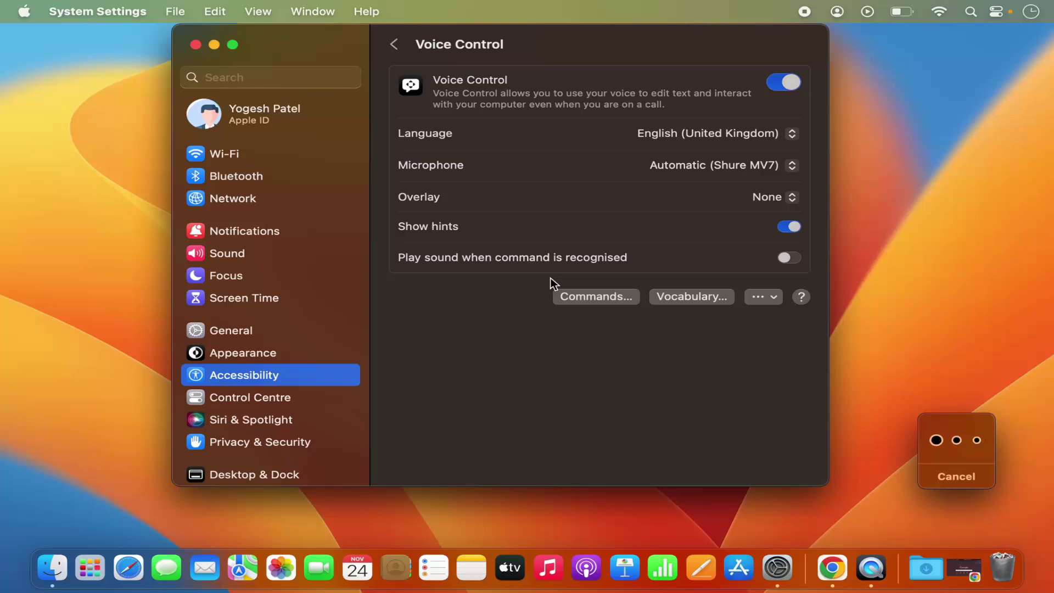
pyautogui.click(592, 301)
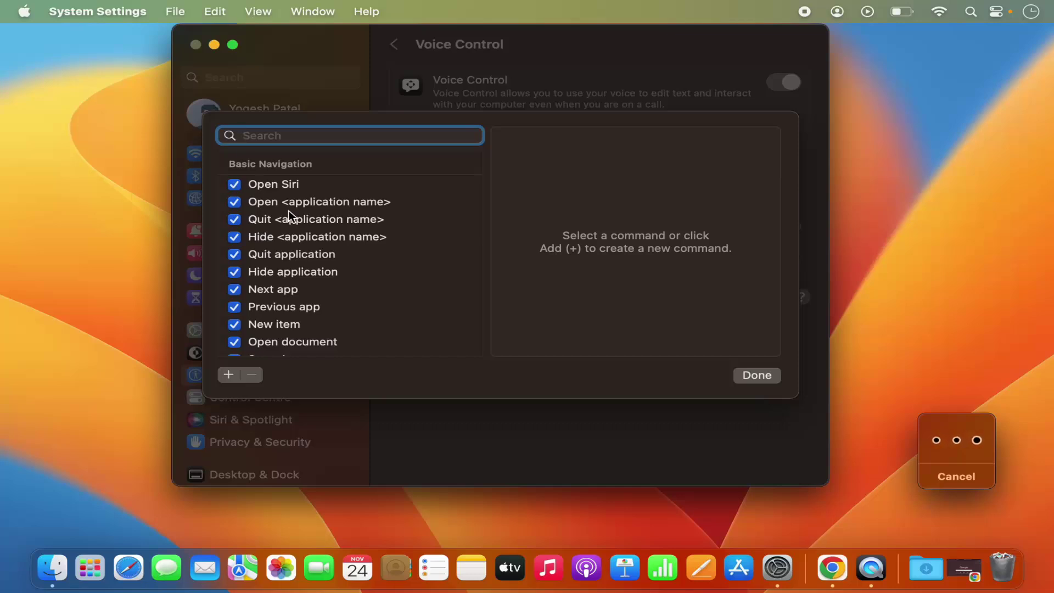
pyautogui.click(758, 377)
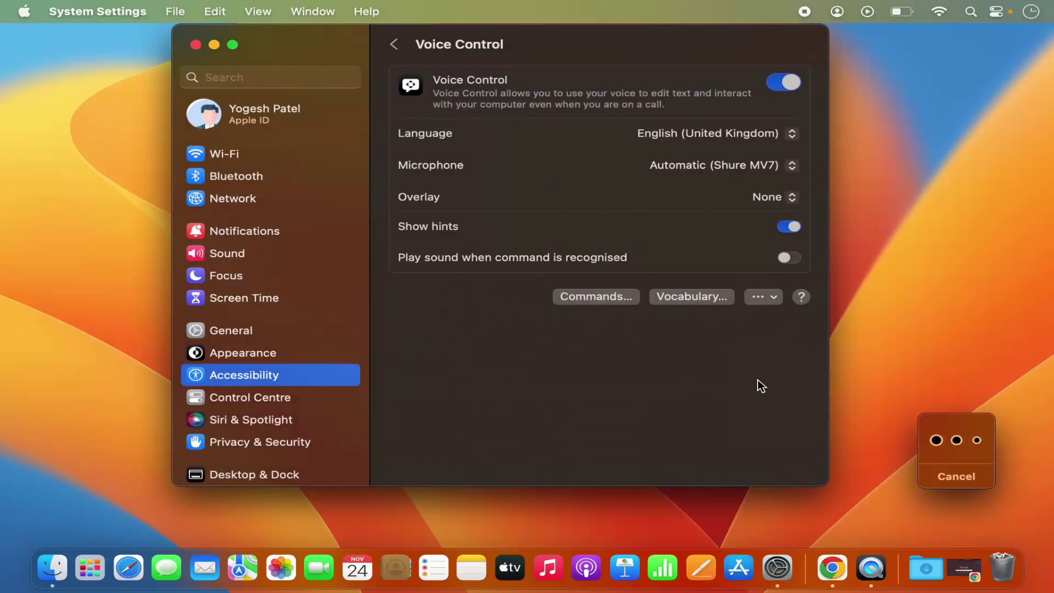
# Switch on Type to Siri on the Accessibility Siri page, then return to the Accessibility list
pyautogui.click(395, 45)
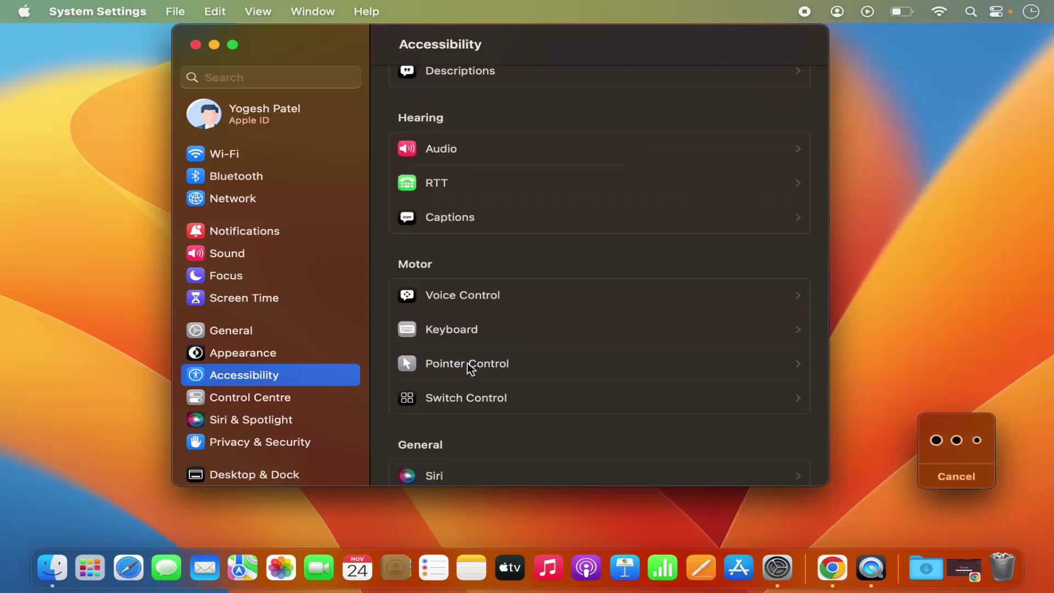
pyautogui.scroll(-3, 464, 297)
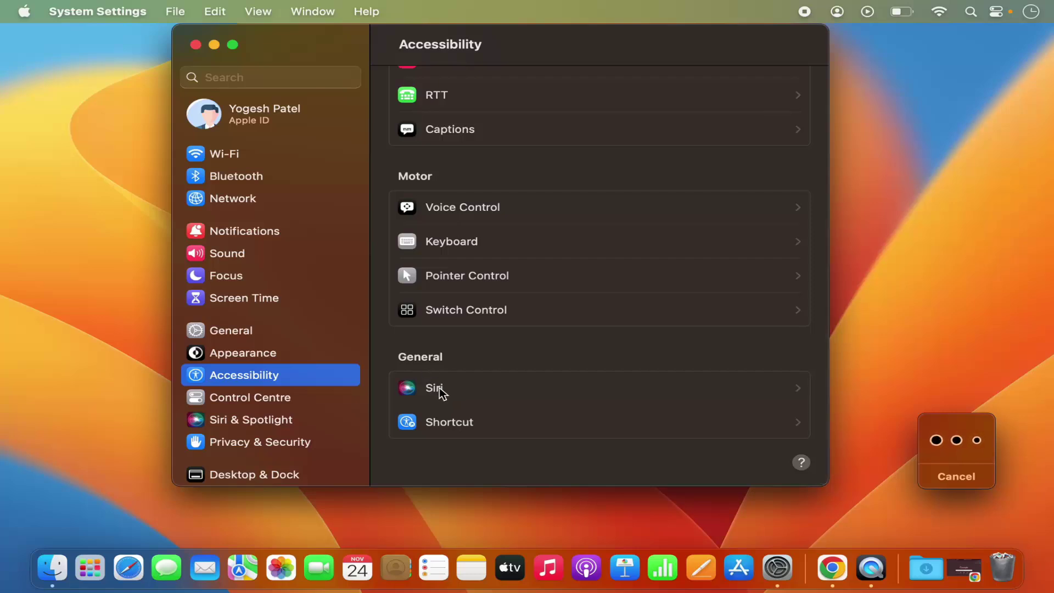
pyautogui.click(439, 388)
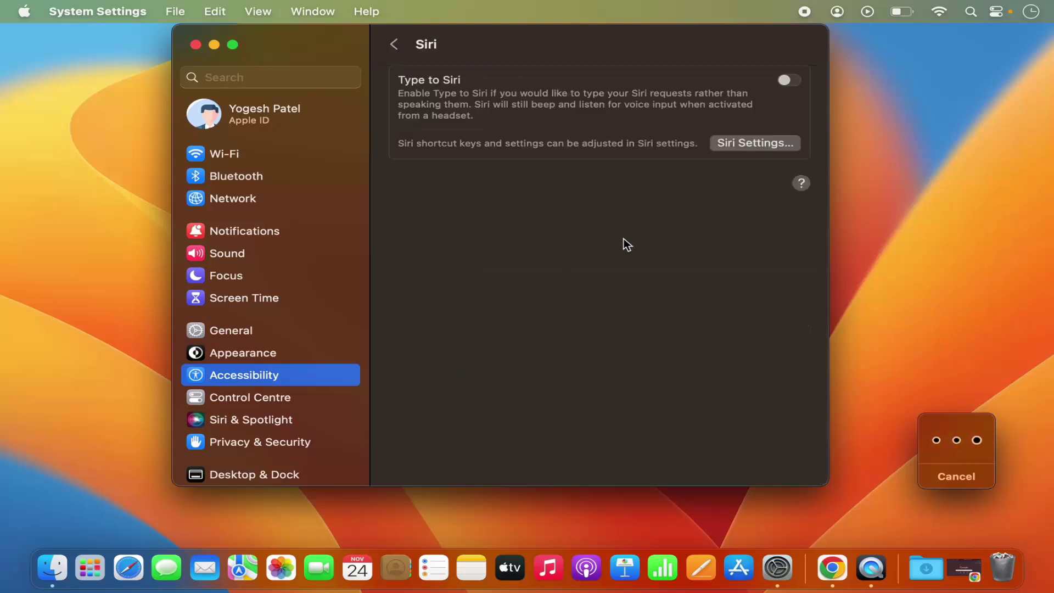
pyautogui.click(794, 83)
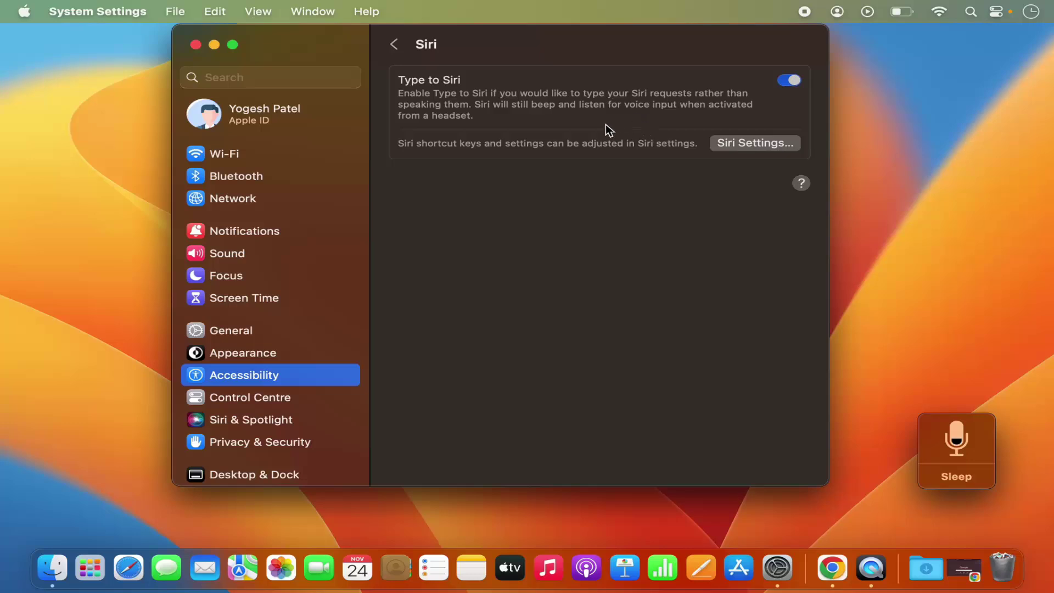
pyautogui.click(397, 47)
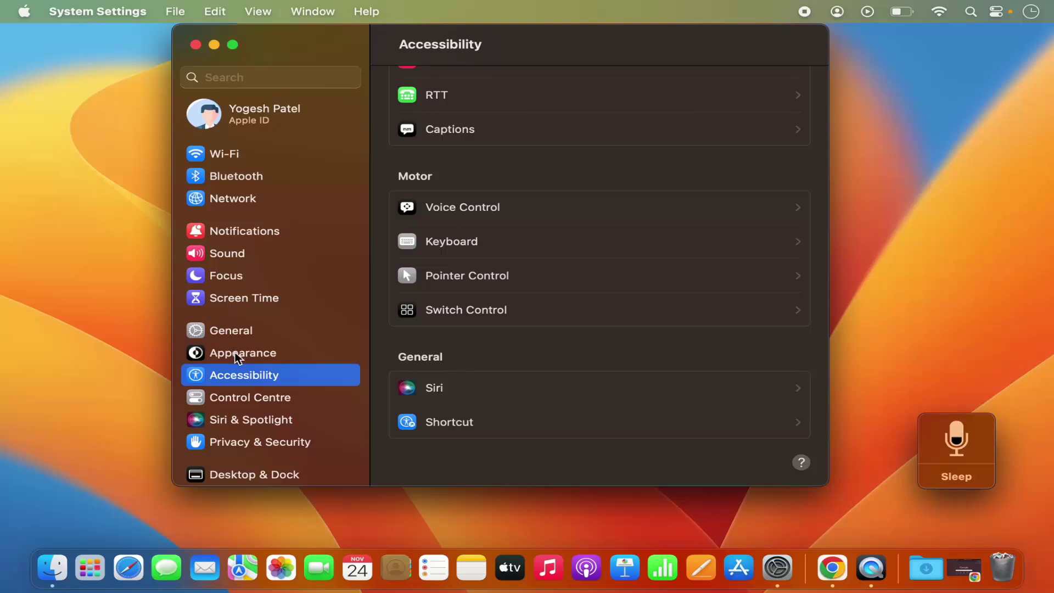
# Scroll the sidebar down to Siri & Spotlight and open it
pyautogui.scroll(-3, 235, 352)
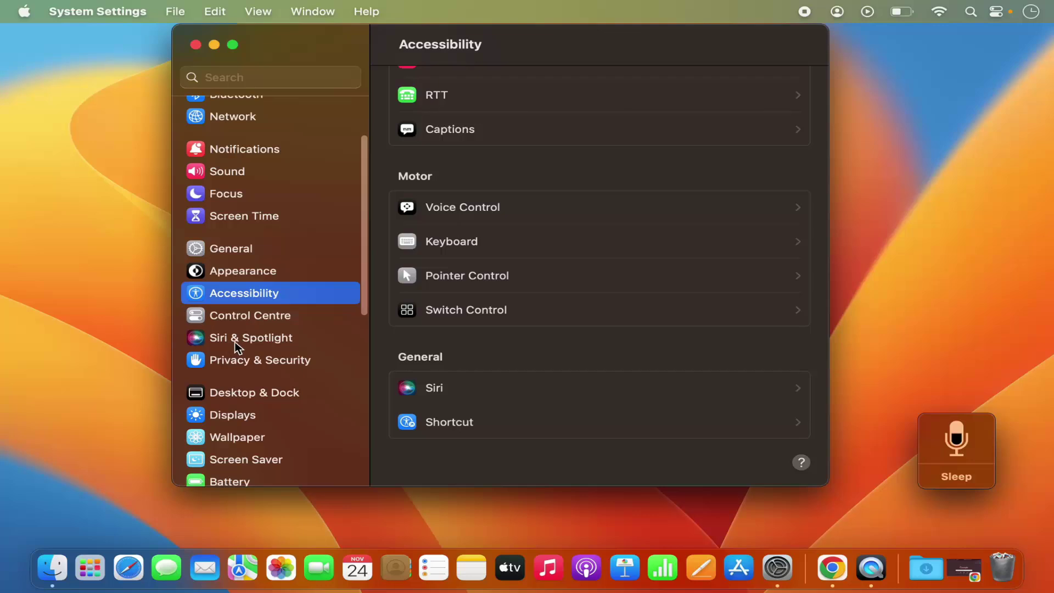
pyautogui.click(236, 340)
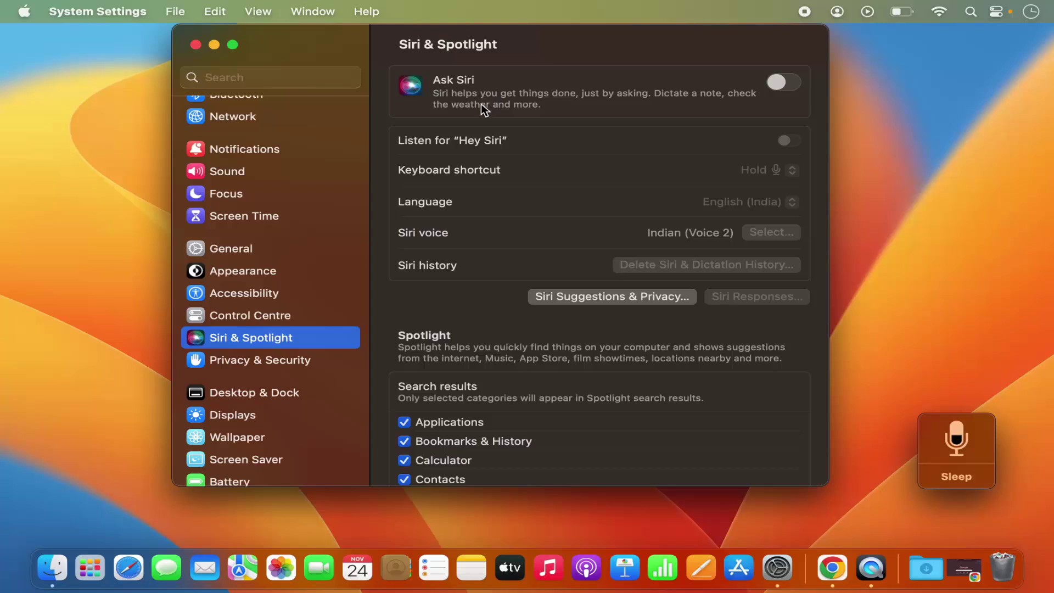
# Enable Ask Siri with English (United Kingdom) and answer the Improve Siri & Dictation prompt
pyautogui.click(793, 86)
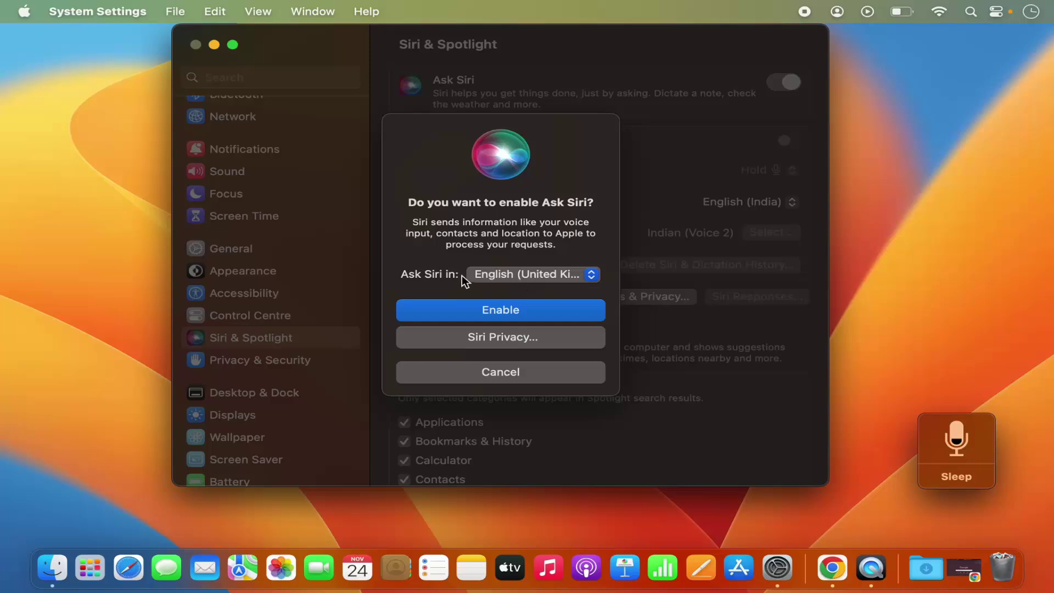
pyautogui.click(508, 278)
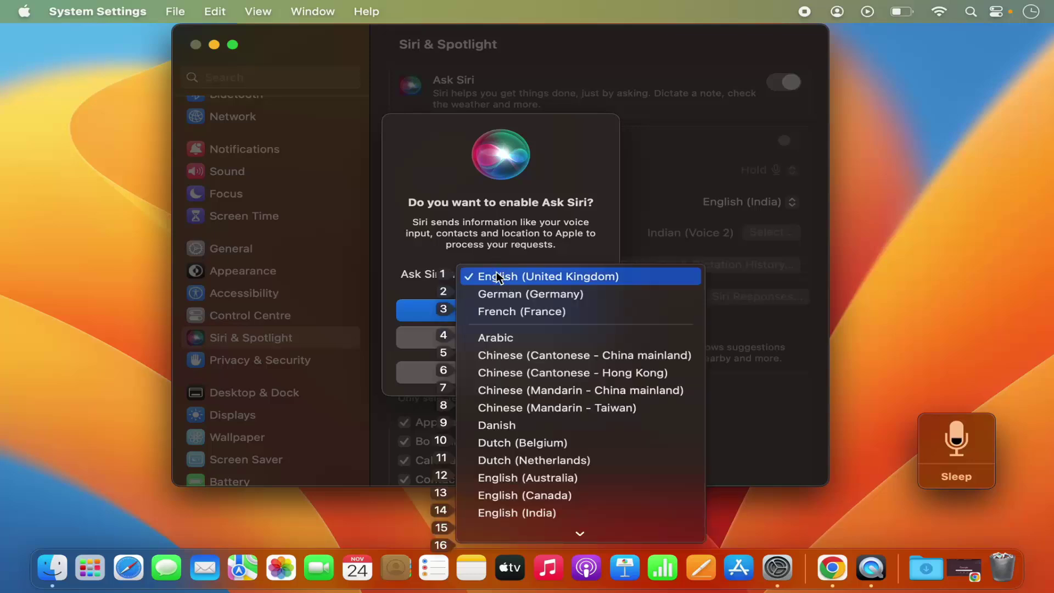
pyautogui.click(496, 273)
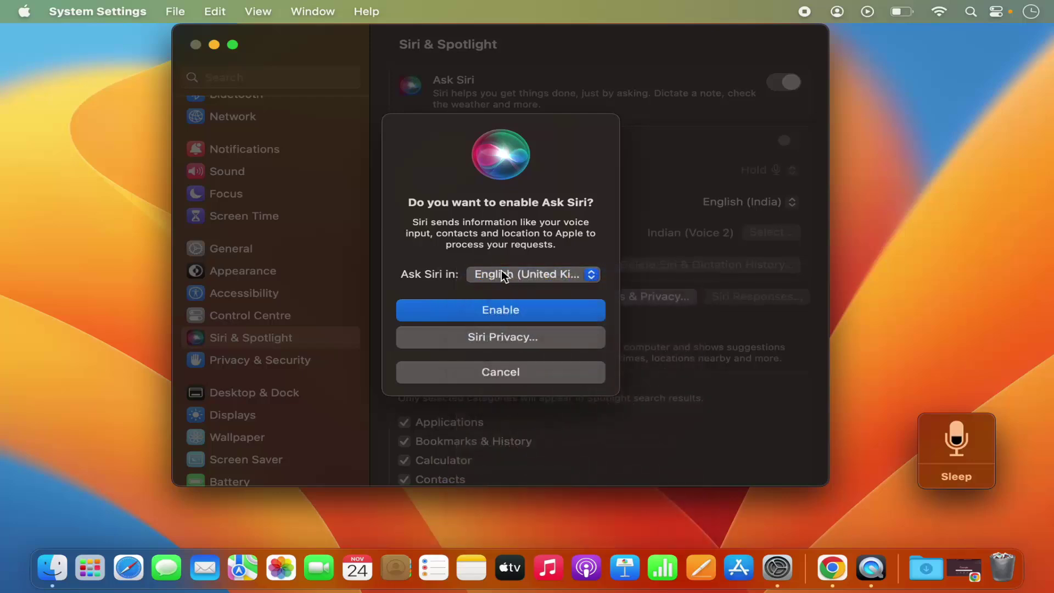
pyautogui.click(496, 310)
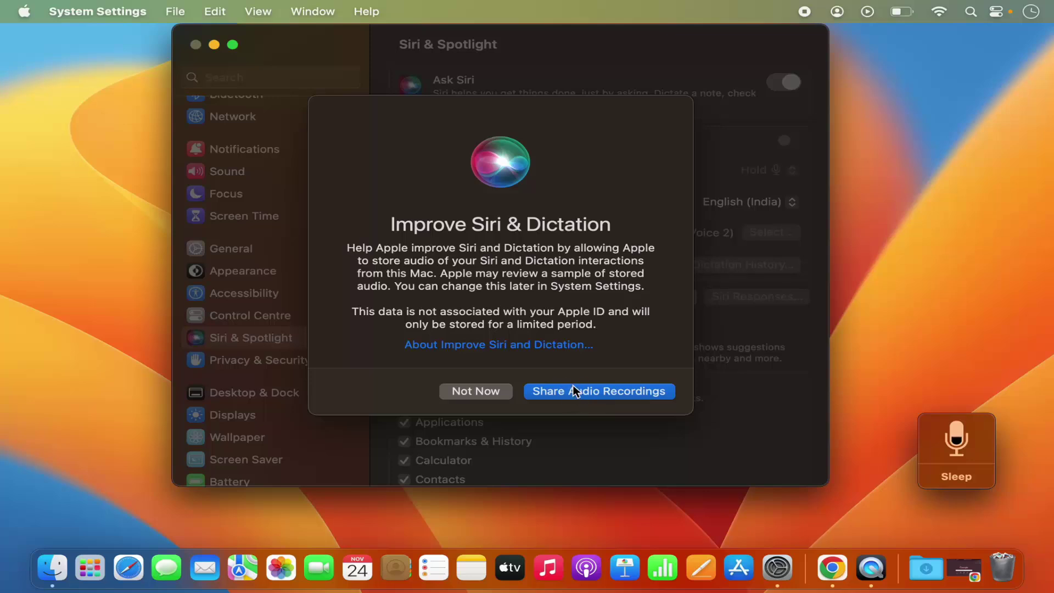
pyautogui.click(482, 391)
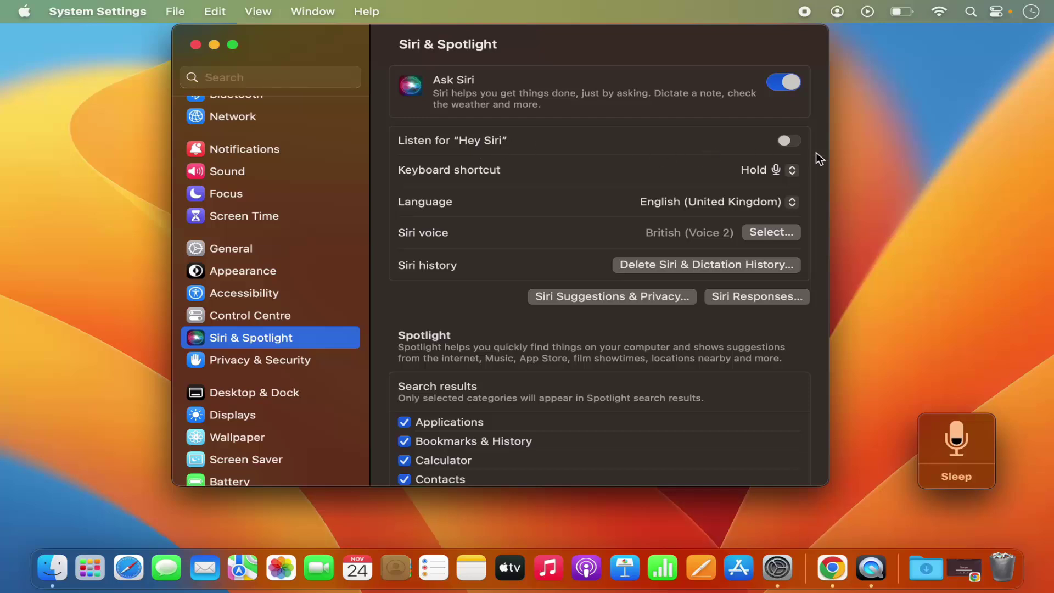
# Turn on Listen for "Hey Siri" and complete its voice setup through to Done
pyautogui.click(796, 142)
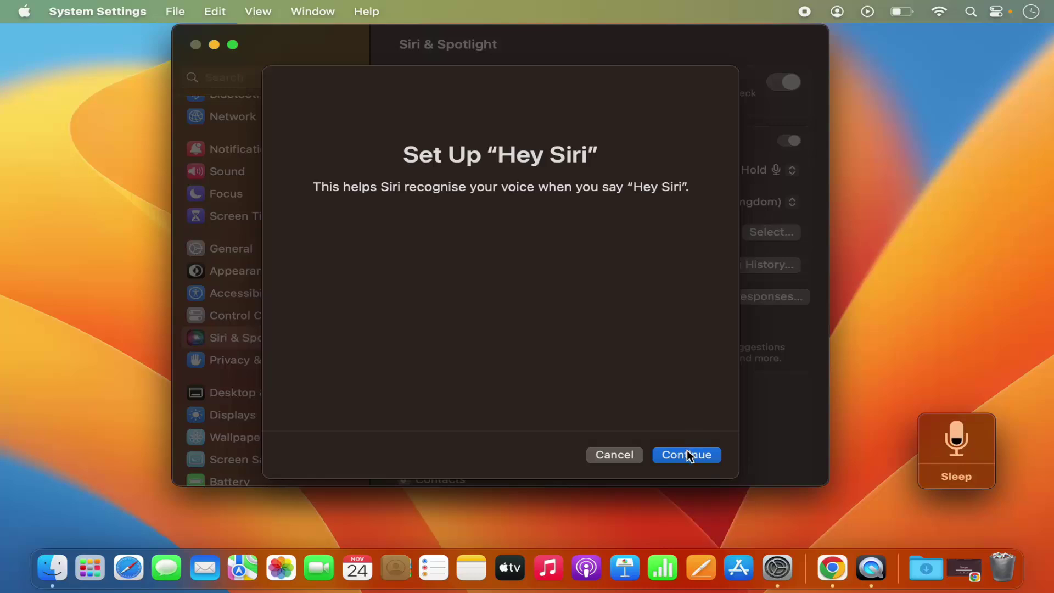
pyautogui.click(687, 455)
pyautogui.click(673, 456)
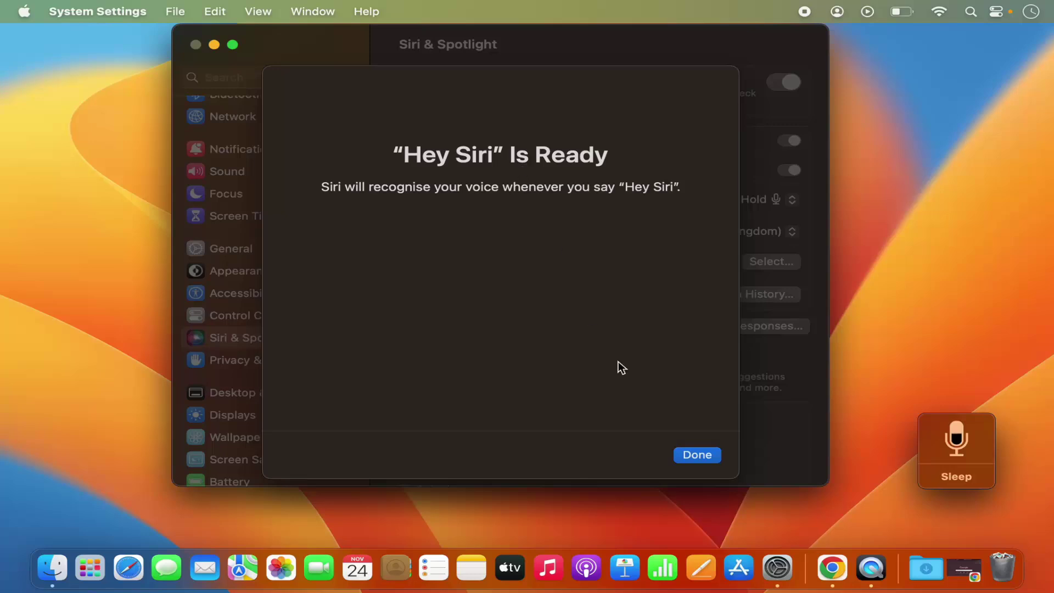
pyautogui.click(689, 455)
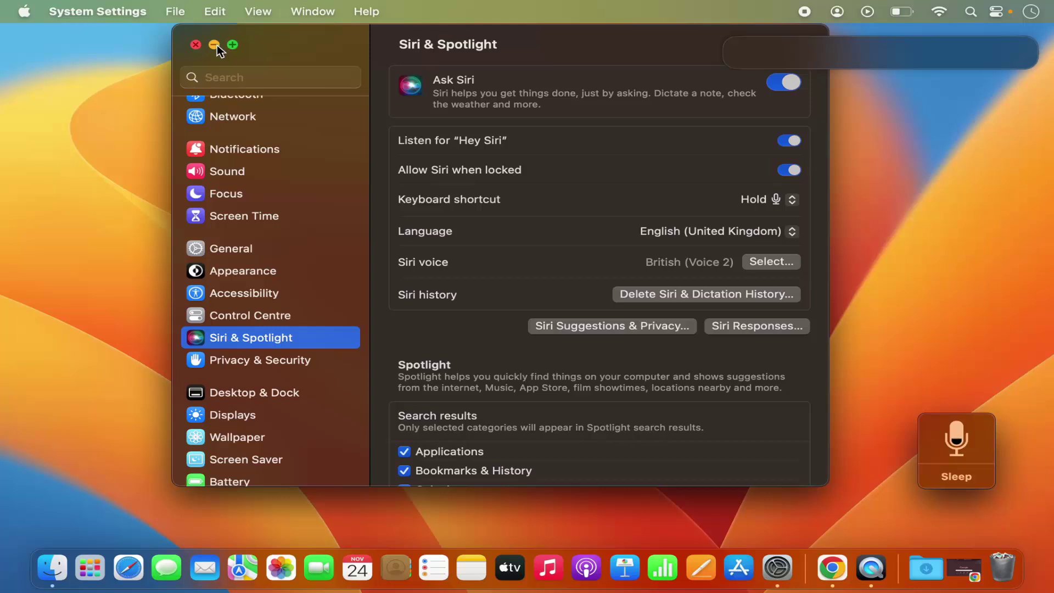
# Close System Settings, open Safari by voice, then minimise it to reveal the desktop
pyautogui.click(196, 44)
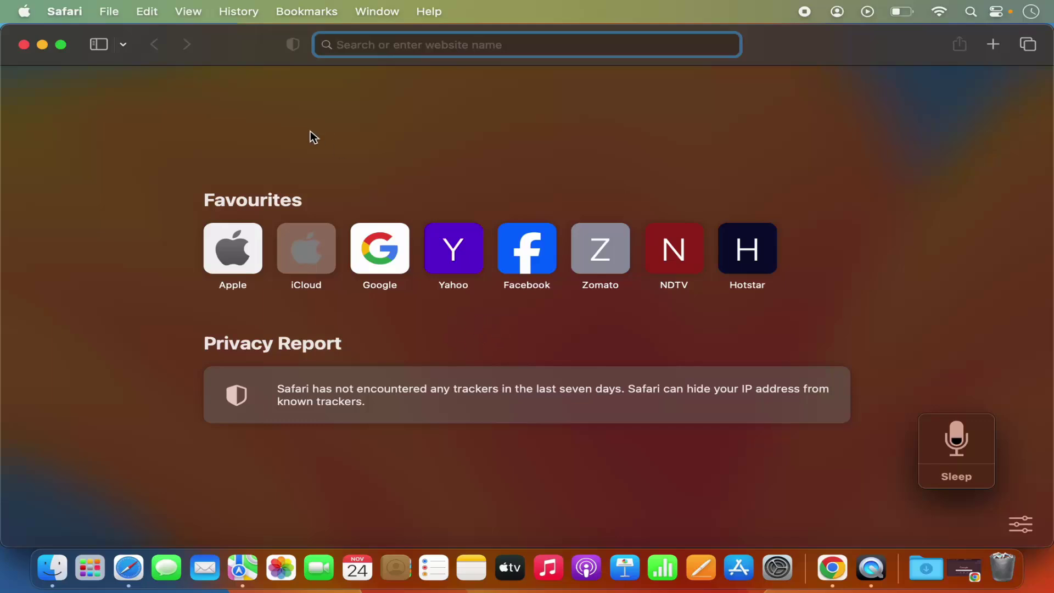
pyautogui.write('Anoop it opens the Safari browser')
pyautogui.click(43, 45)
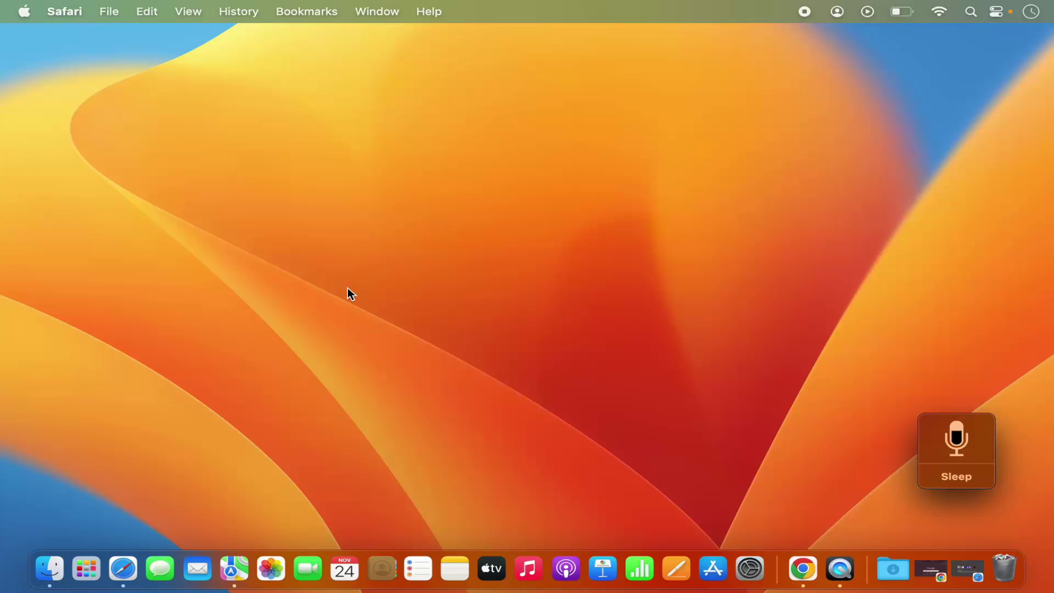
pyautogui.click(549, 436)
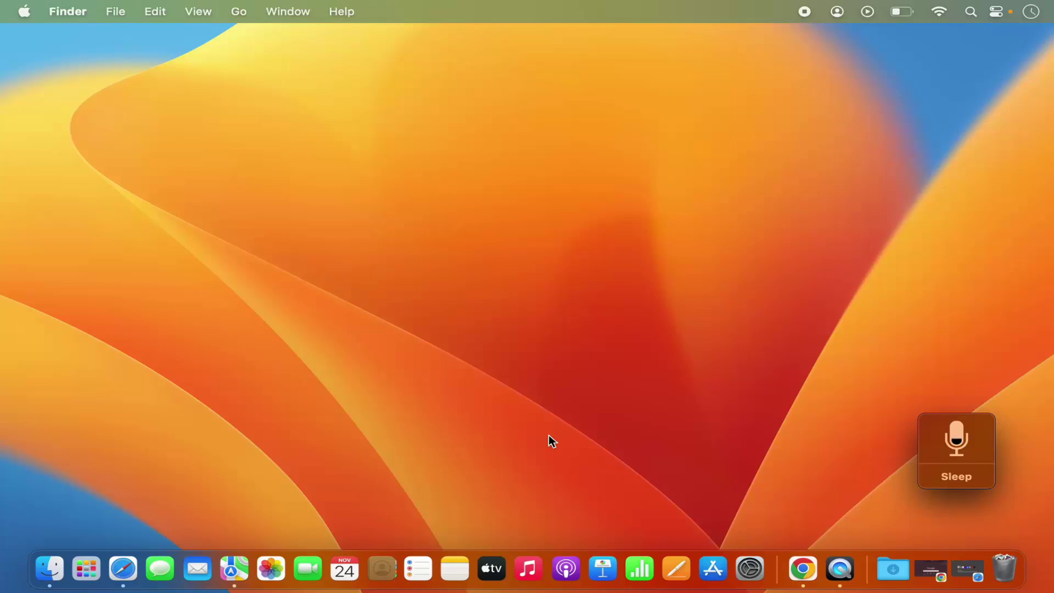